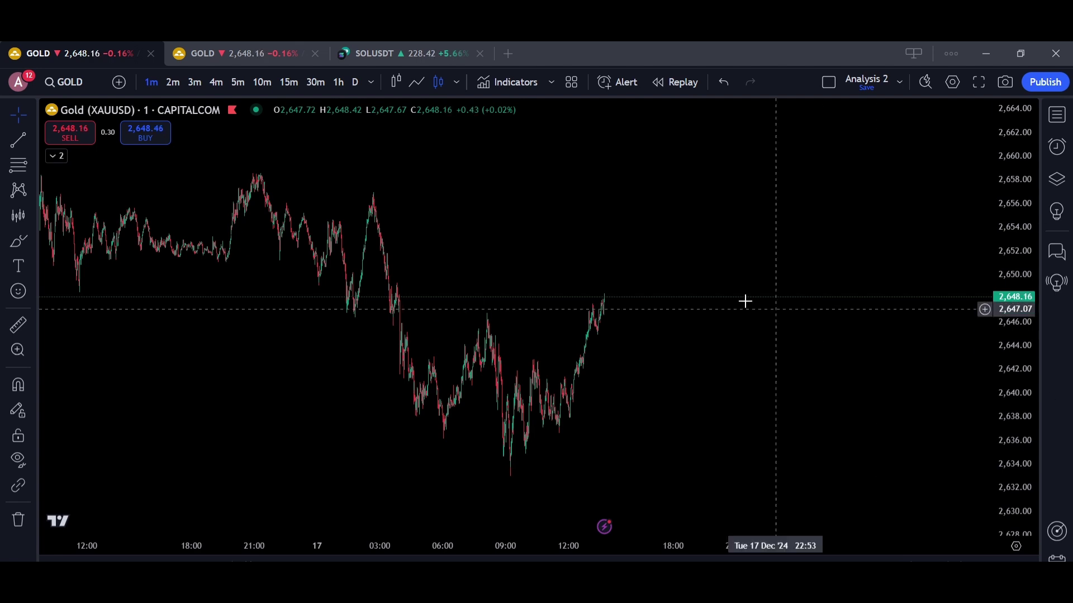
Step: Examine the gold price structure on the one-minute chart from 14 to 17 December, including the latest rebound
{"action": "left_click_drag", "start_coordinate": [518, 163], "coordinate": [695, 186]}
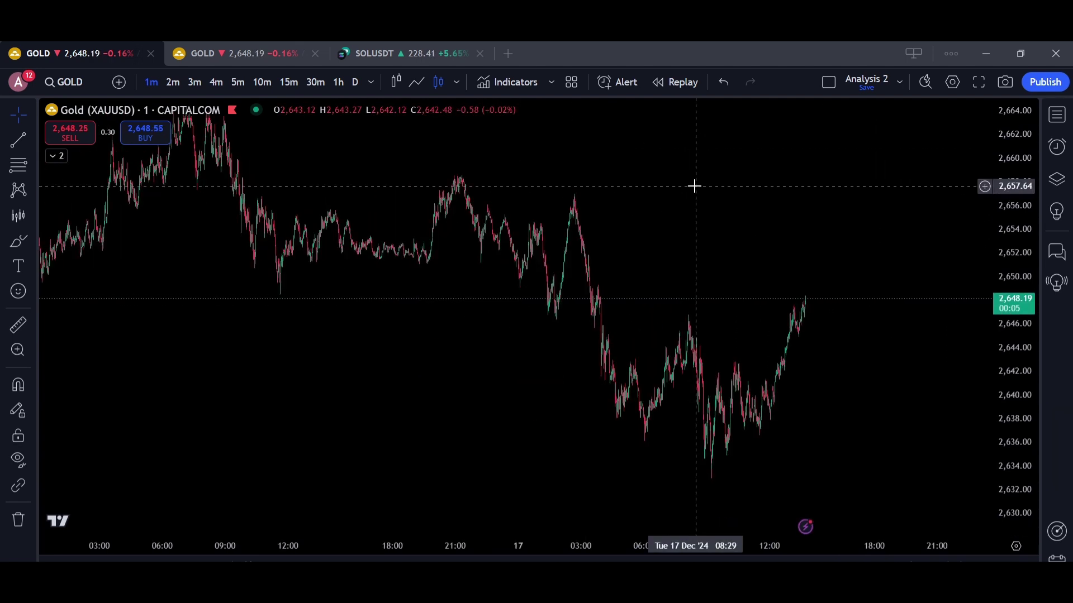
{"action": "left_click_drag", "start_coordinate": [347, 227], "coordinate": [511, 280]}
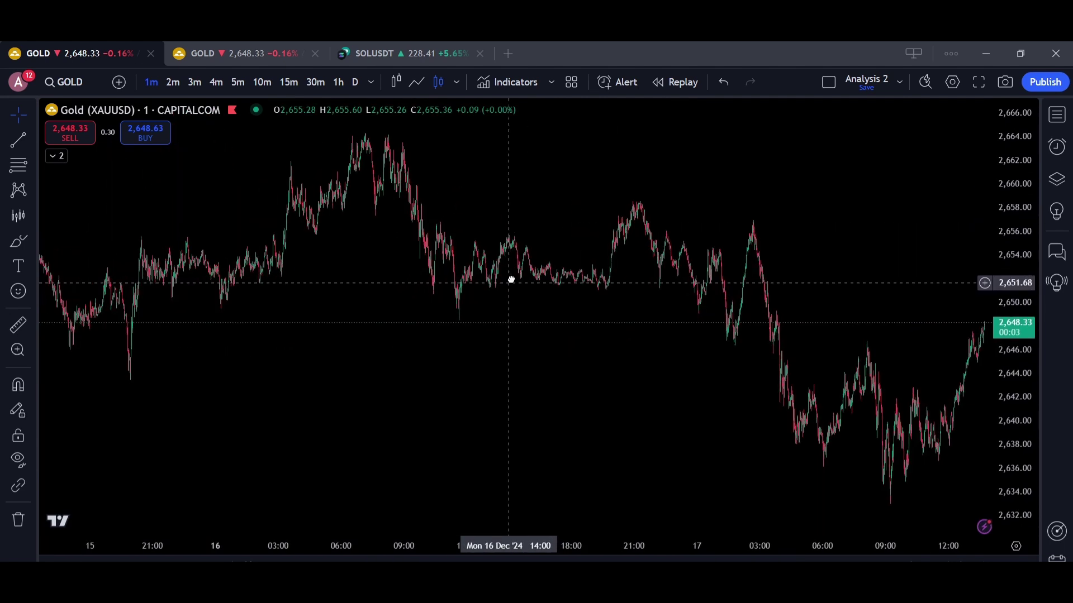
{"action": "left_click_drag", "start_coordinate": [251, 235], "coordinate": [428, 160]}
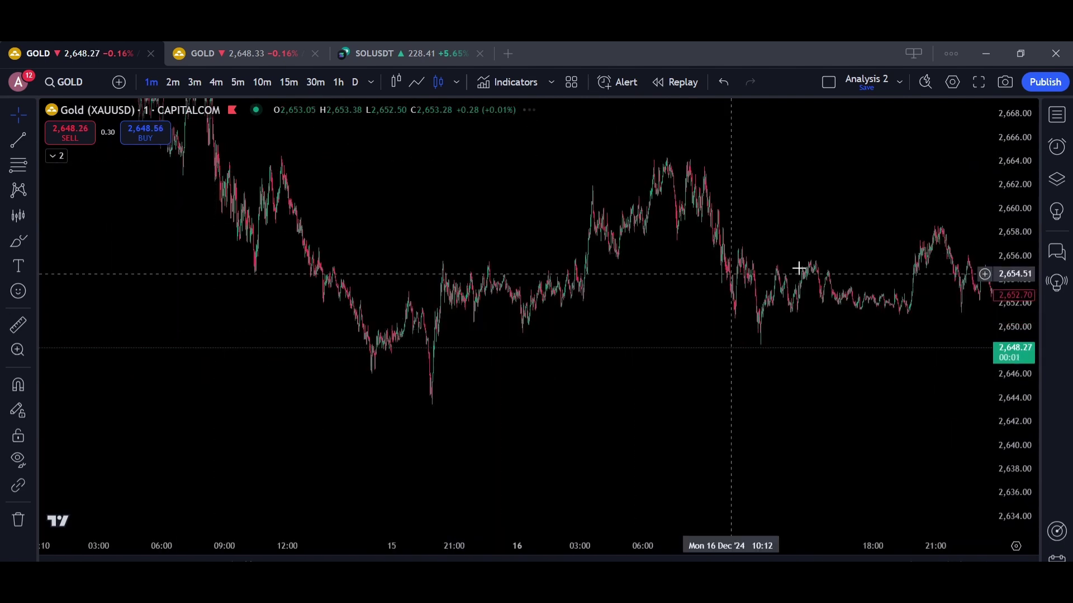
{"action": "left_click_drag", "start_coordinate": [687, 198], "coordinate": [425, 303]}
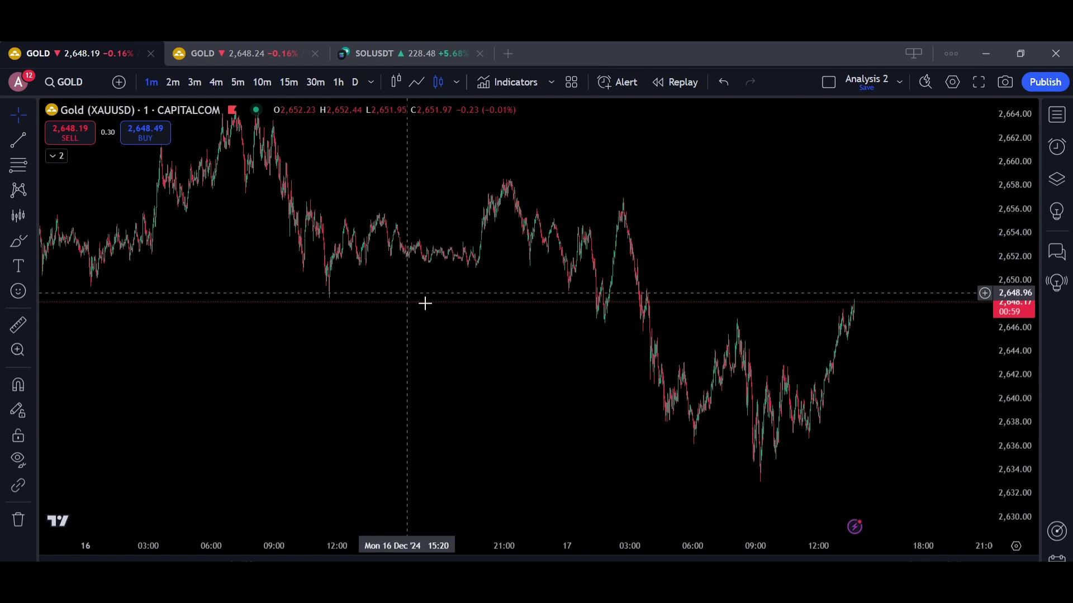
{"action": "left_click_drag", "start_coordinate": [625, 213], "coordinate": [516, 271]}
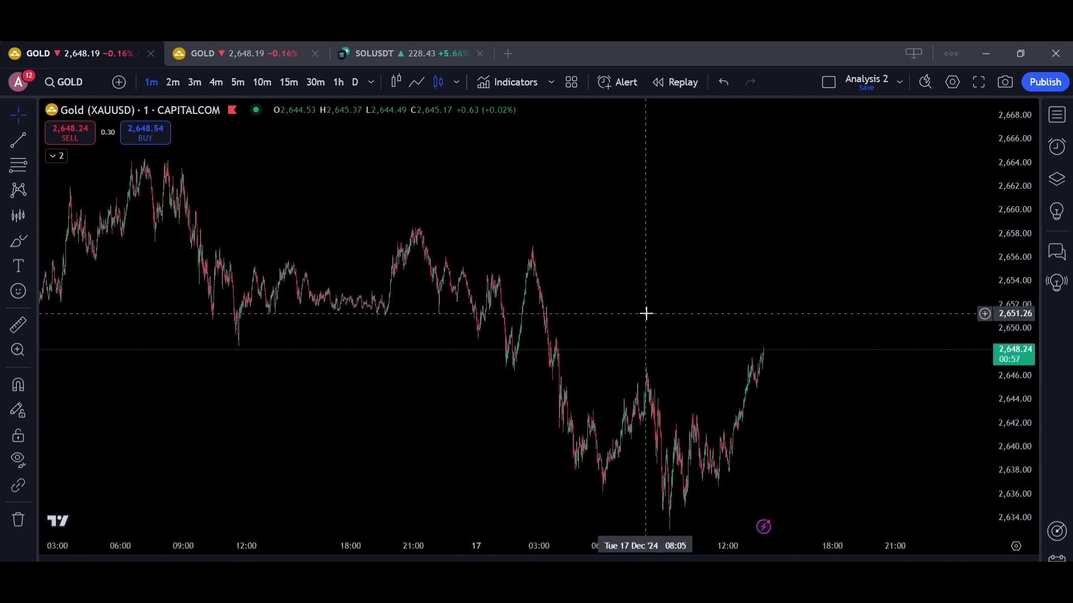
{"action": "left_click_drag", "start_coordinate": [645, 314], "coordinate": [647, 265]}
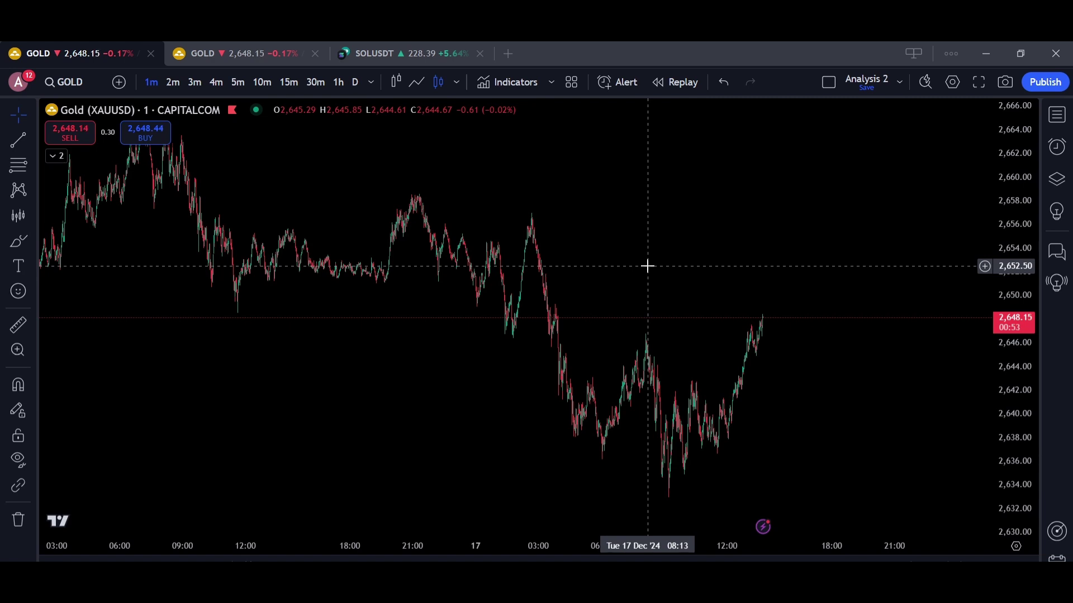
{"action": "left_click_drag", "start_coordinate": [656, 194], "coordinate": [575, 189]}
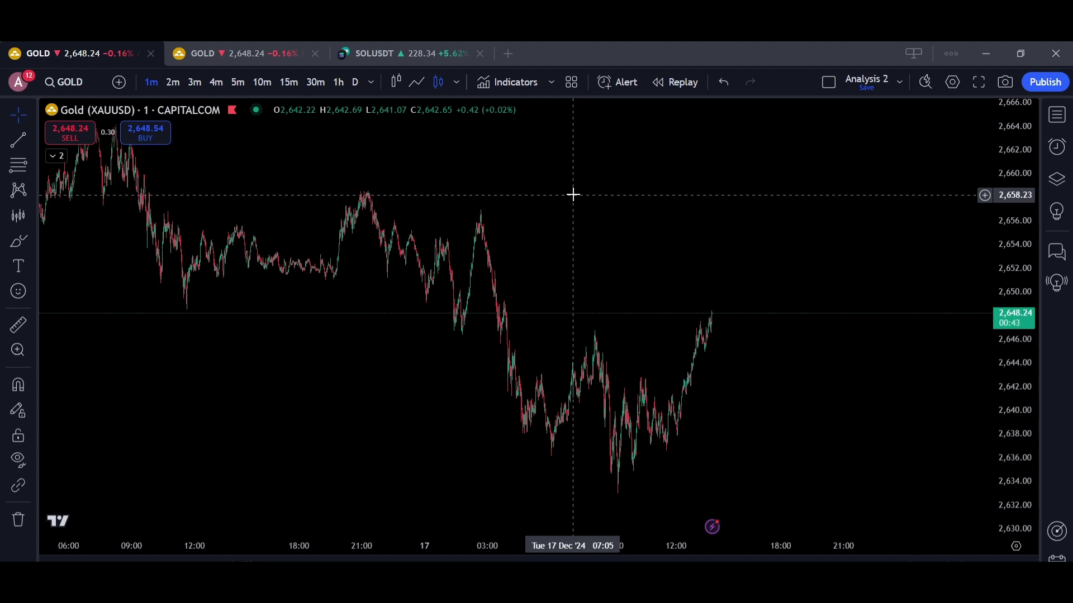
{"action": "left_click_drag", "start_coordinate": [327, 212], "coordinate": [629, 220]}
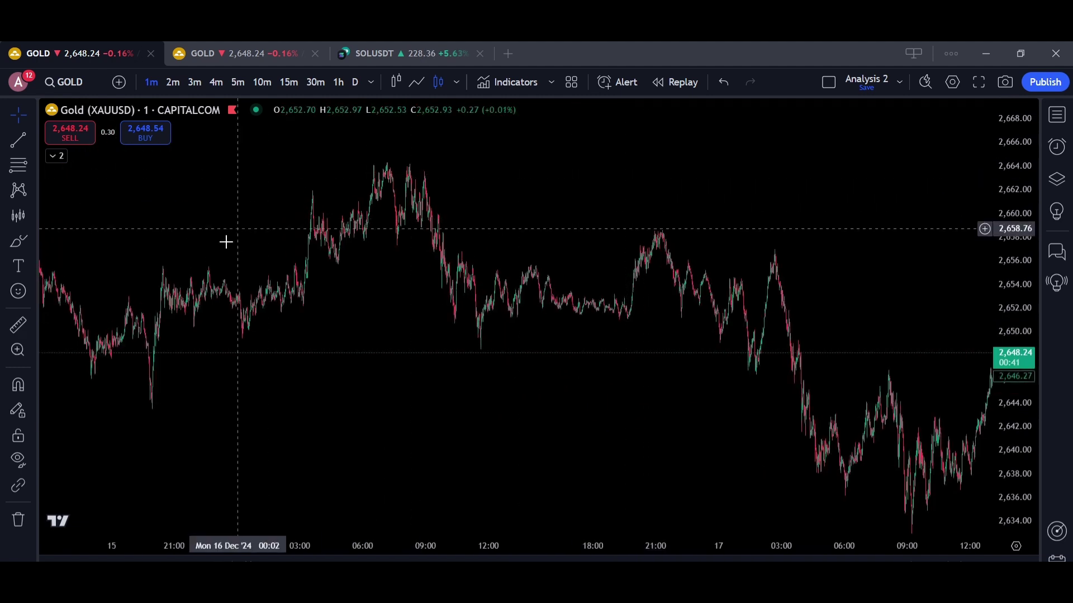
{"action": "left_click_drag", "start_coordinate": [556, 347], "coordinate": [450, 314]}
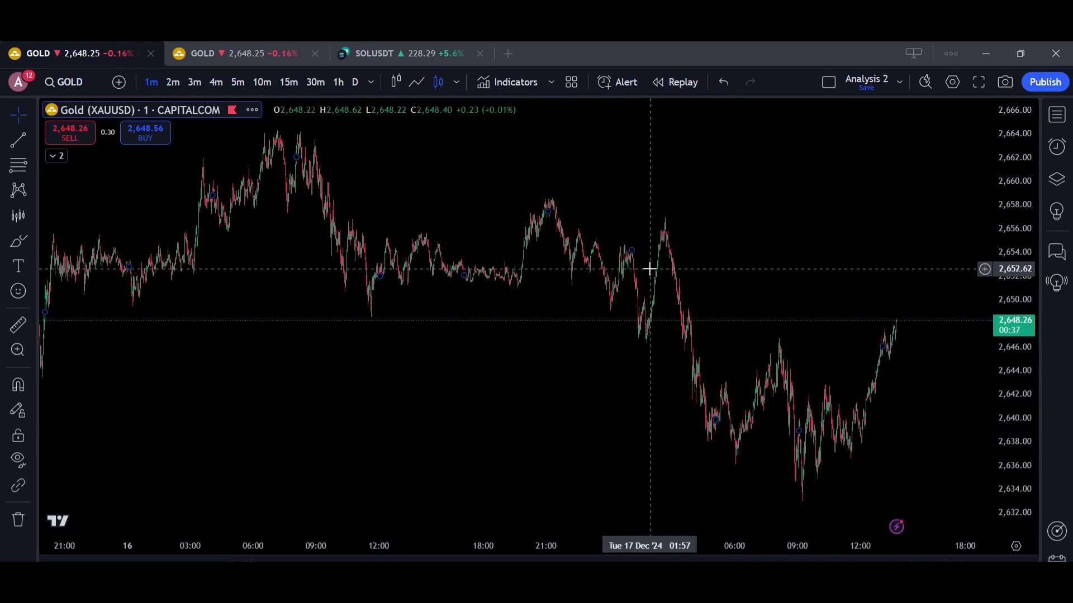
{"action": "left_click_drag", "start_coordinate": [788, 302], "coordinate": [704, 296]}
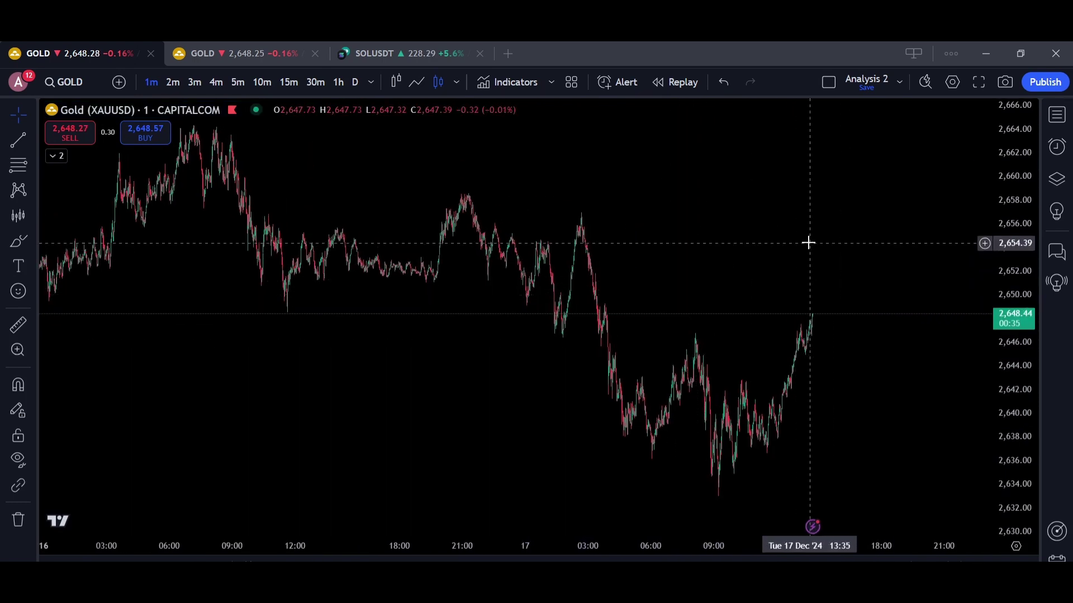
{"action": "left_click_drag", "start_coordinate": [809, 243], "coordinate": [749, 228]}
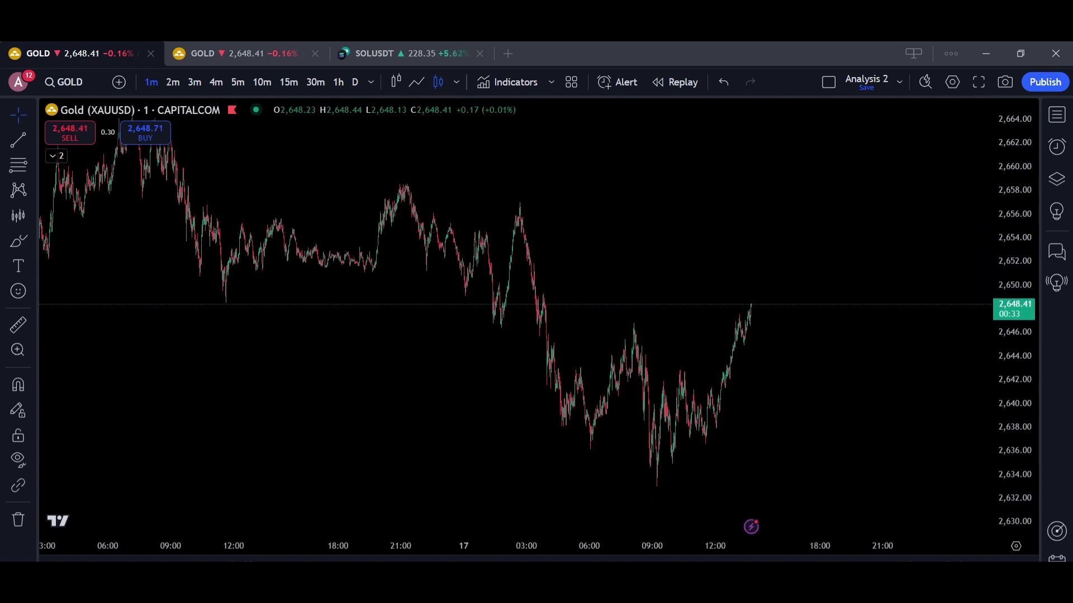
Step: Copy the falling bars from late 16 December to 01:35 on 17 December as a bars pattern and enlarge it into the empty future area
{"action": "left_click", "coordinate": [431, 238]}
{"action": "left_click", "coordinate": [497, 306]}
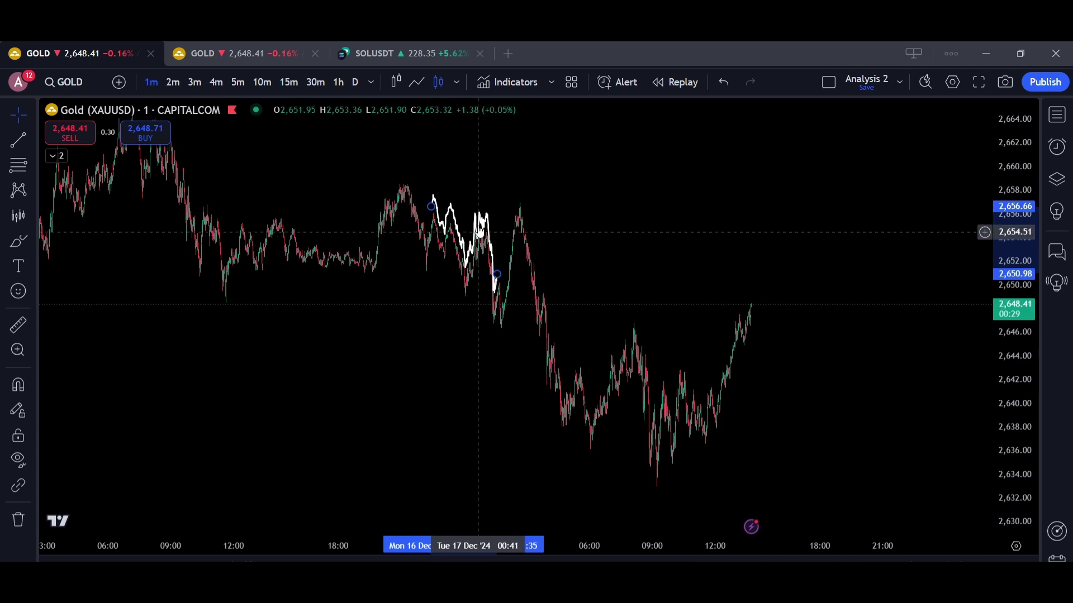
{"action": "left_click_drag", "start_coordinate": [481, 218], "coordinate": [833, 272]}
{"action": "left_click_drag", "start_coordinate": [777, 224], "coordinate": [686, 216]}
{"action": "left_click_drag", "start_coordinate": [738, 267], "coordinate": [714, 250]}
Step: Mark the swing high at 2,658.52 and the swing low at 2,646.78 with horizontal lines, and reshape the copied pattern
{"action": "key", "text": "alt+h"}
{"action": "left_click", "coordinate": [453, 175]}
{"action": "mouse_move", "coordinate": [765, 231]}
{"action": "left_mouse_down"}
{"action": "mouse_move", "coordinate": [740, 200]}
{"action": "mouse_move", "coordinate": [759, 193]}
{"action": "left_mouse_up"}
{"action": "left_click_drag", "start_coordinate": [830, 297], "coordinate": [870, 366]}
{"action": "key", "text": "alt+h"}
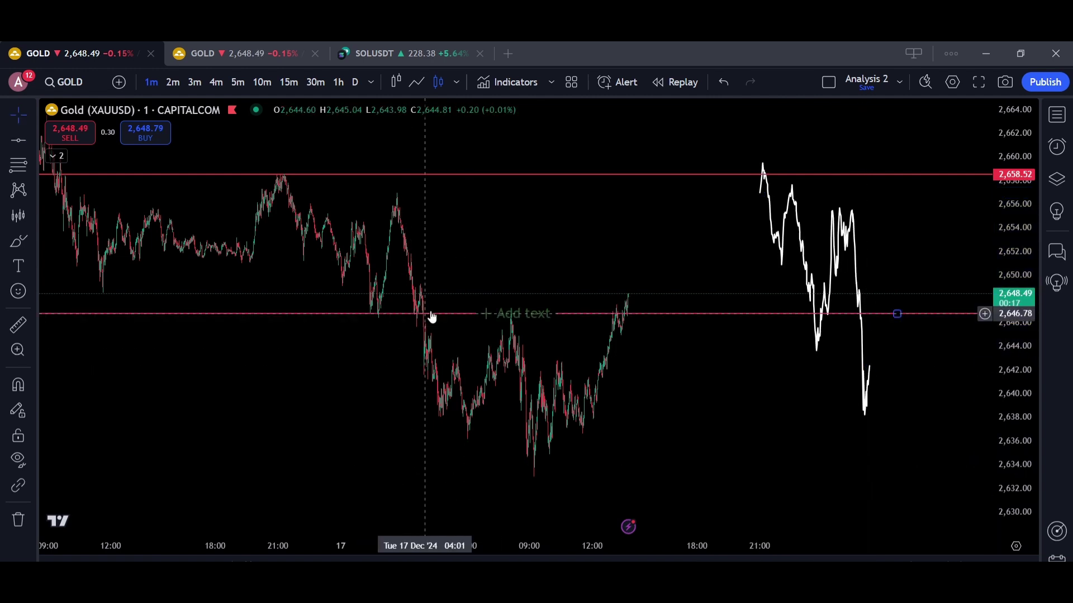
Step: Stretch the copied bars pattern so its first high and first low line up with the two horizontal lines
{"action": "left_click_drag", "start_coordinate": [870, 365], "coordinate": [919, 455]}
{"action": "left_click_drag", "start_coordinate": [773, 207], "coordinate": [776, 236]}
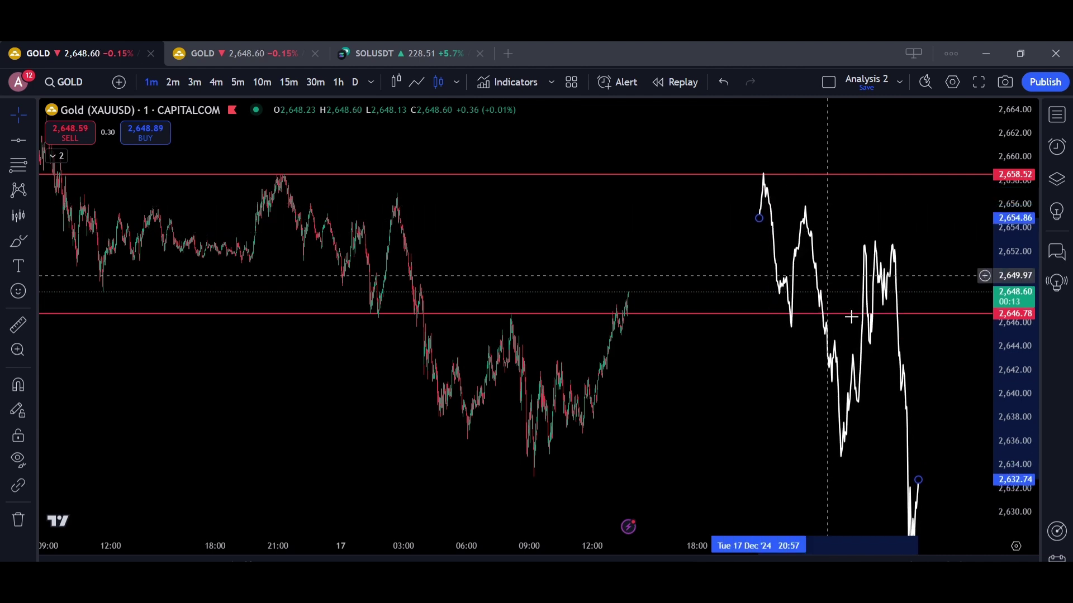
{"action": "left_click_drag", "start_coordinate": [920, 484], "coordinate": [916, 452]}
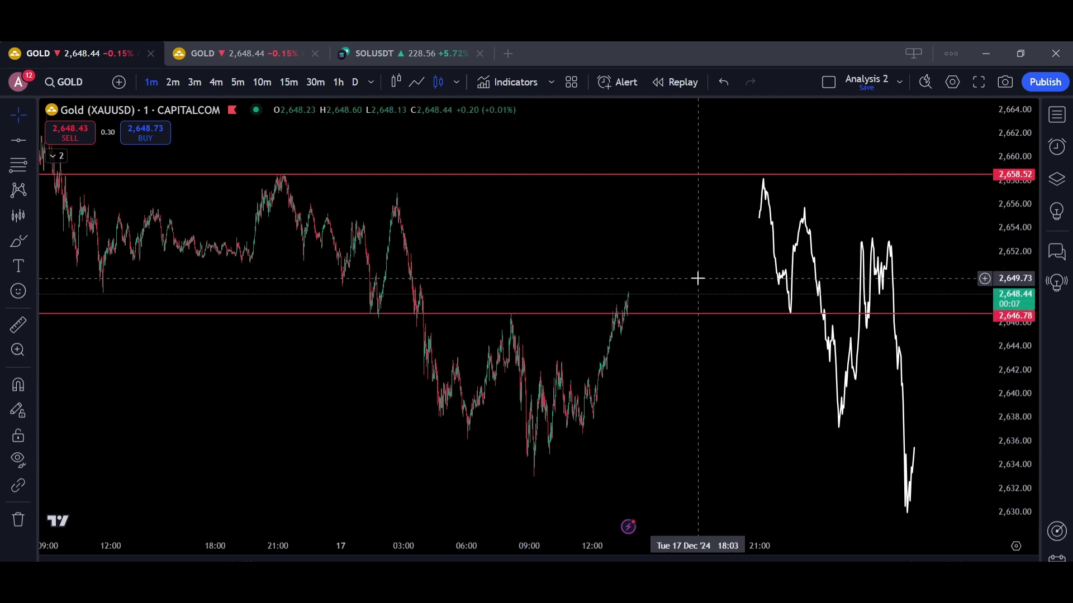
Step: Draw a descending trend line across the copied pattern's highs, from 2,658.23 down to 2,647.19
{"action": "left_click", "coordinate": [497, 573]}
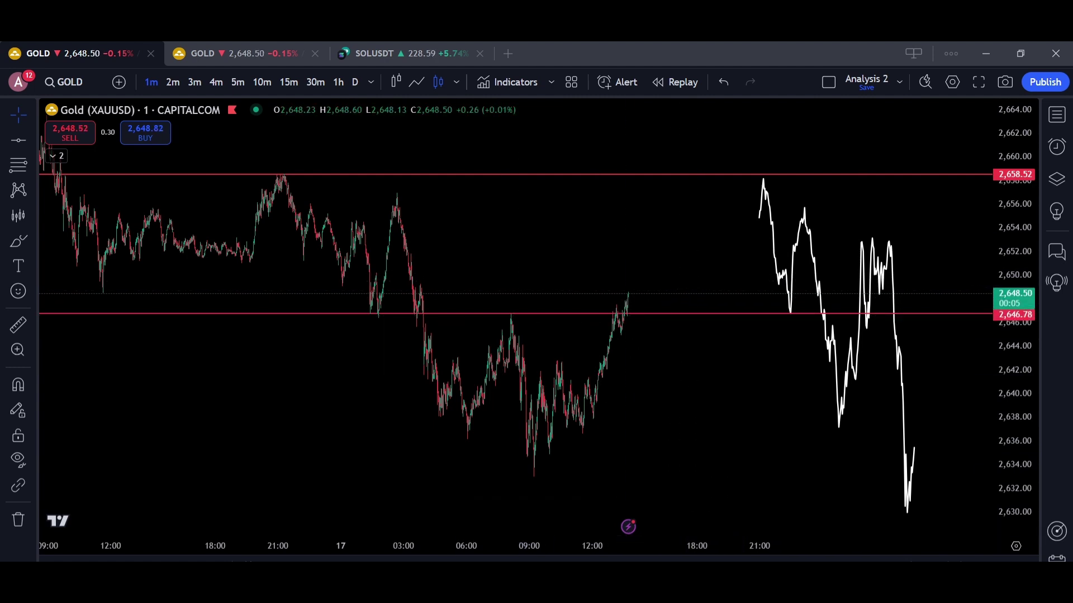
{"action": "left_click", "coordinate": [764, 178]}
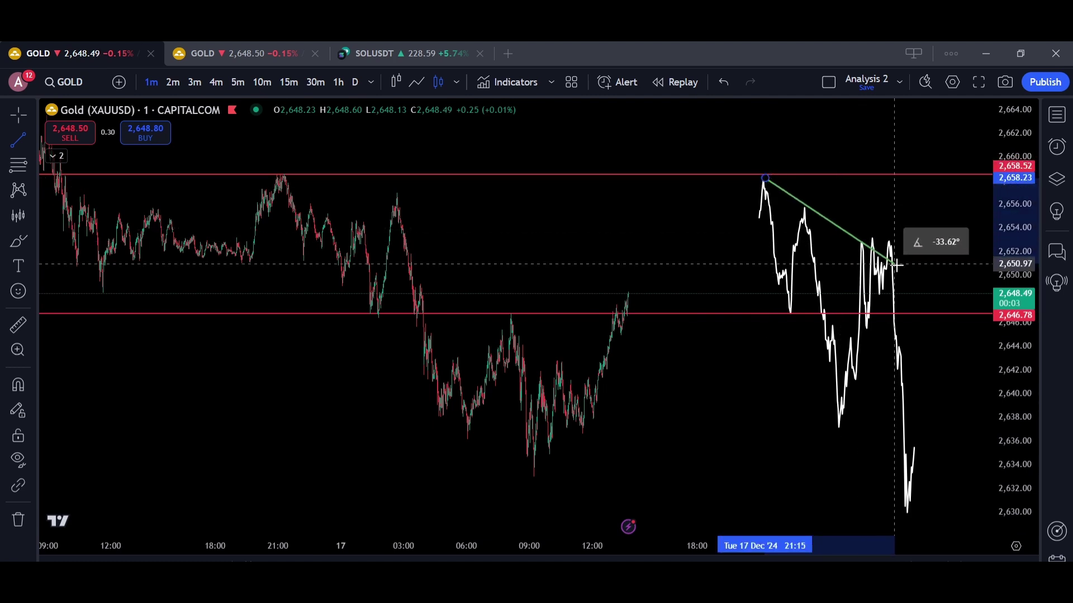
{"action": "left_click", "coordinate": [950, 309]}
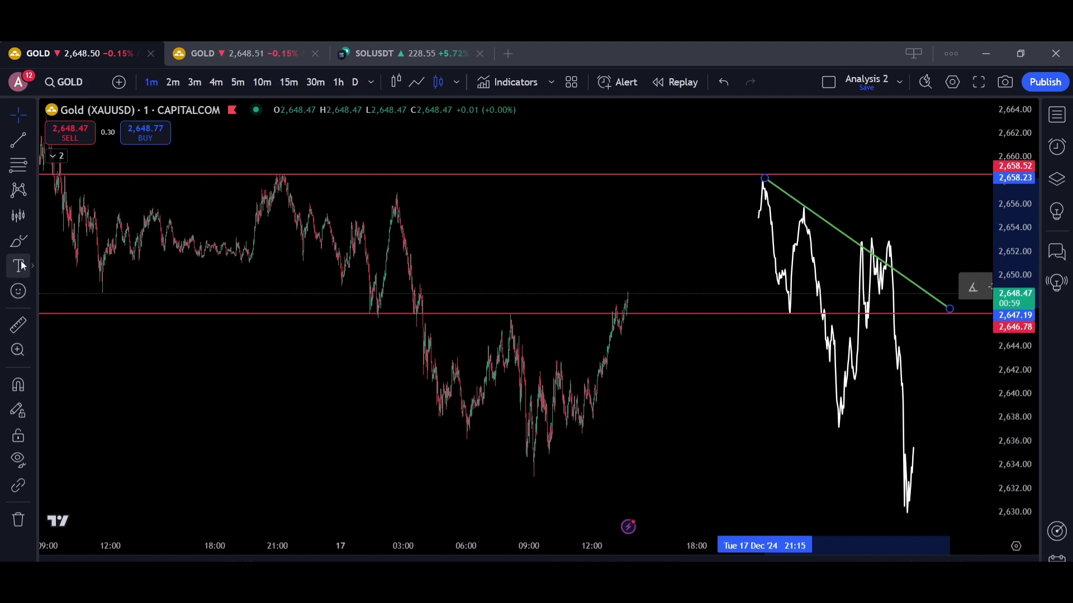
Step: Circle the copied pattern's test of its trend line with the brush, and undo the circle
{"action": "left_click", "coordinate": [19, 242]}
{"action": "mouse_move", "coordinate": [882, 227]}
{"action": "left_mouse_down"}
{"action": "mouse_move", "coordinate": [860, 259]}
{"action": "mouse_move", "coordinate": [887, 233]}
{"action": "left_mouse_up"}
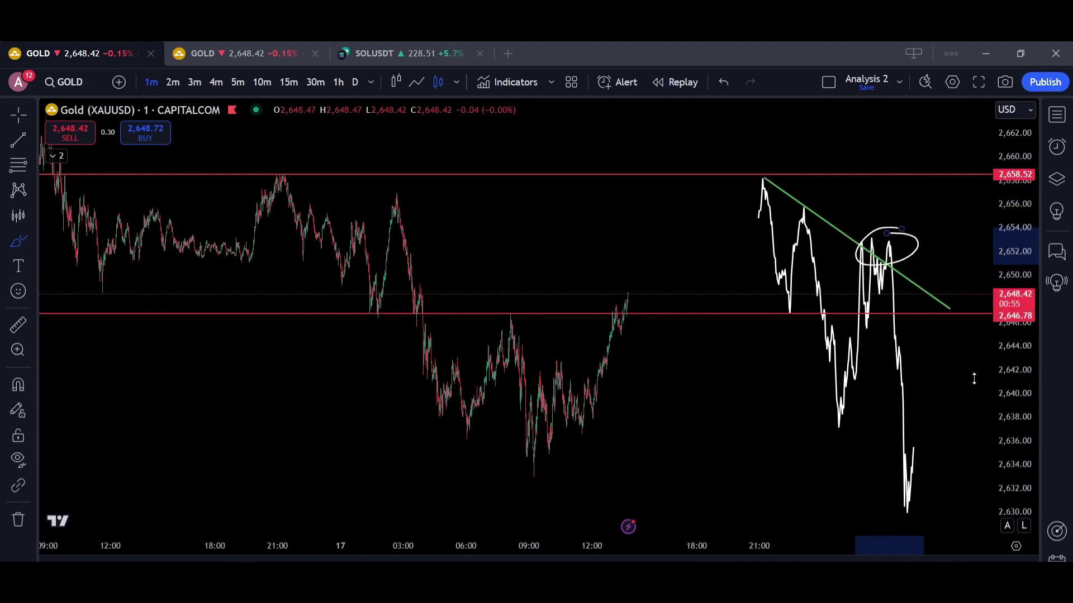
{"action": "left_click", "coordinate": [722, 83]}
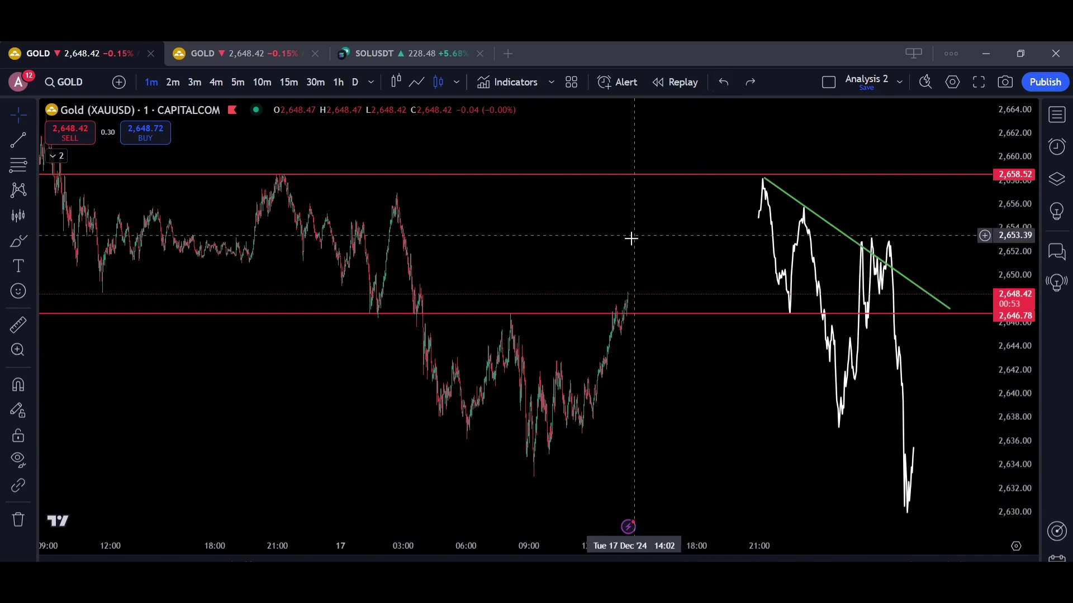
Step: Draw a descending trend line from the 16 December 21:14 high over the 17 December high, ending at 18:22 on 17 December
{"action": "left_click", "coordinate": [499, 575]}
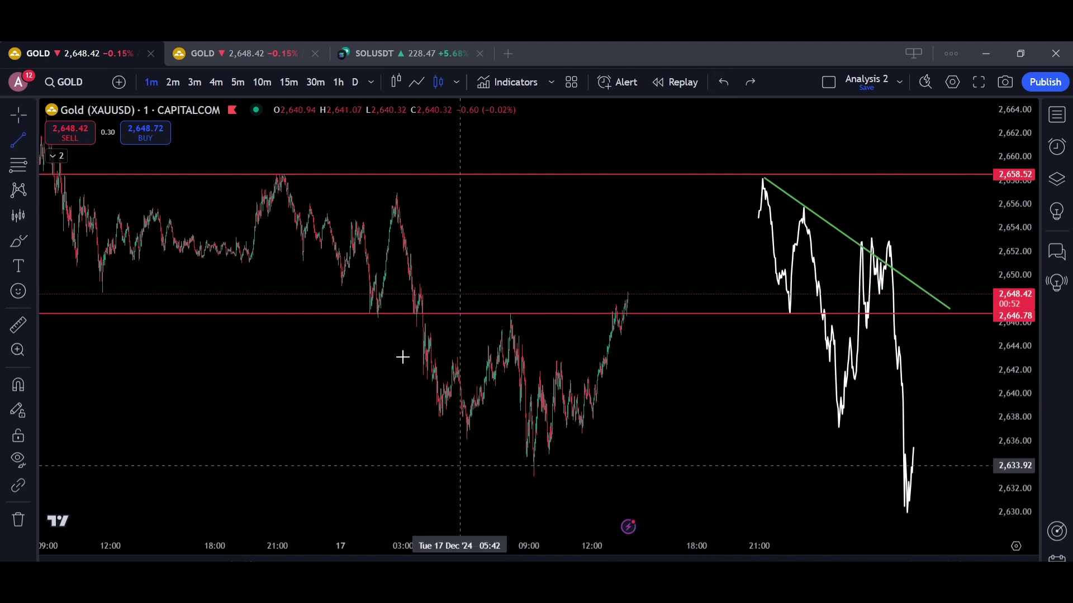
{"action": "left_click", "coordinate": [283, 175]}
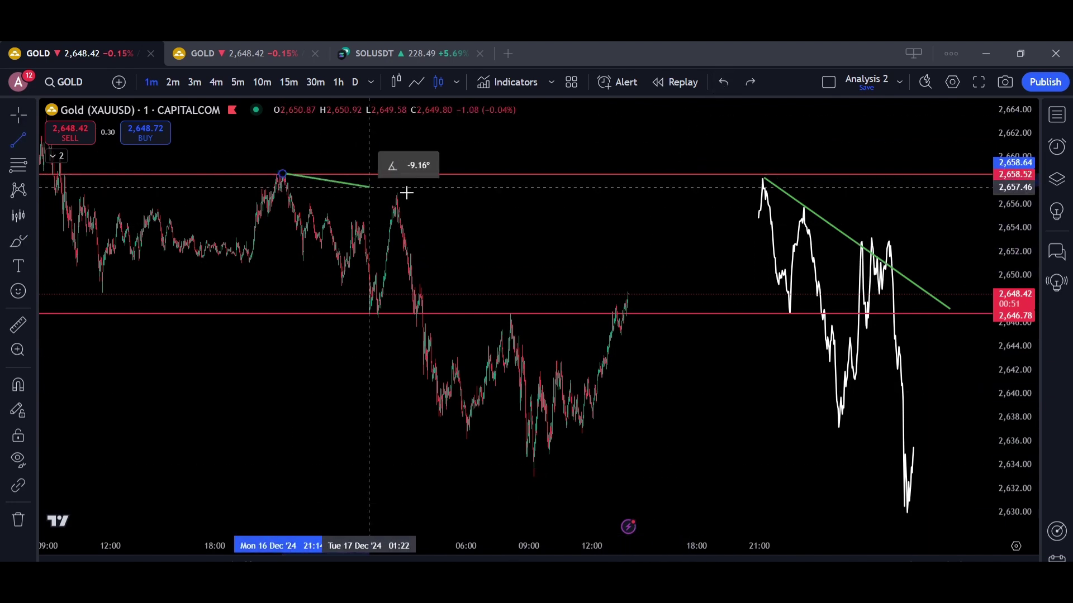
{"action": "left_click", "coordinate": [660, 233]}
{"action": "left_click_drag", "start_coordinate": [660, 233], "coordinate": [704, 245]}
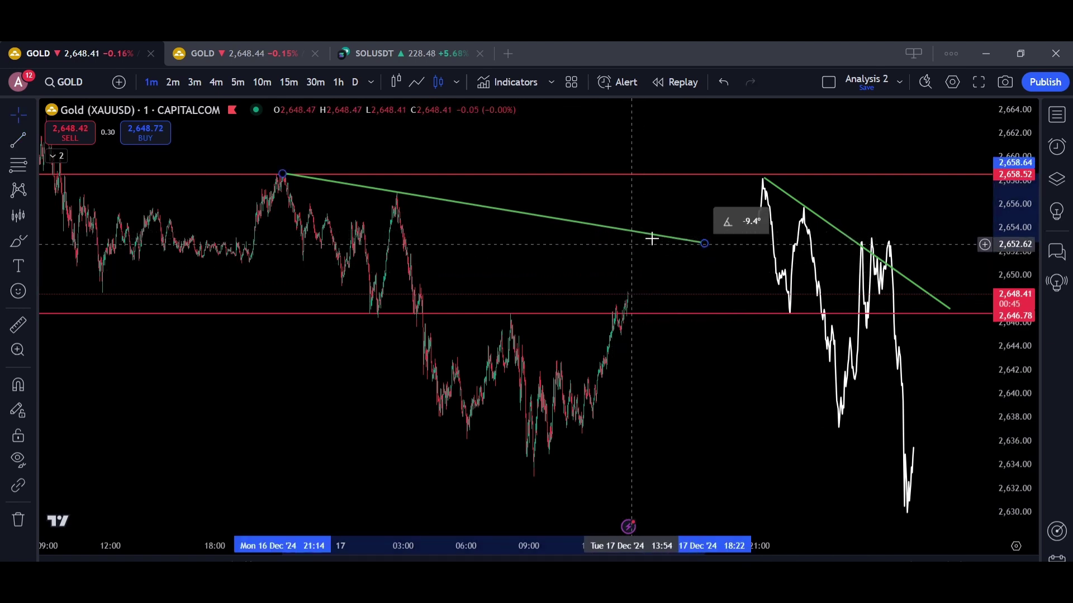
Step: Place a short position at the gold trend line with entry 2,653.92, stop 2,658.23 and target 2,633.09
{"action": "left_click_drag", "start_coordinate": [735, 429], "coordinate": [687, 426]}
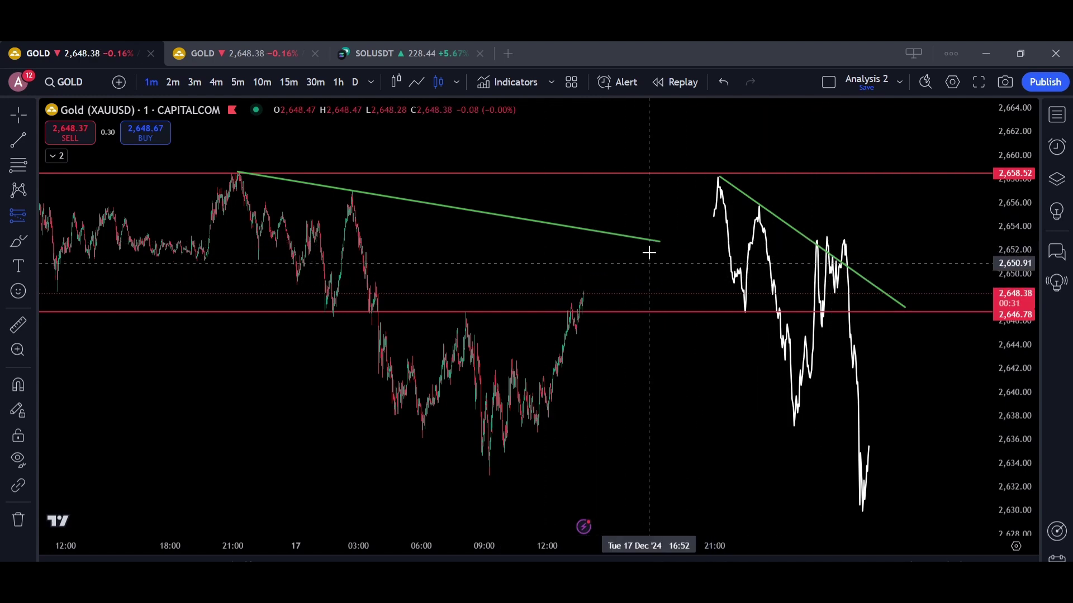
{"action": "left_click", "coordinate": [605, 235]}
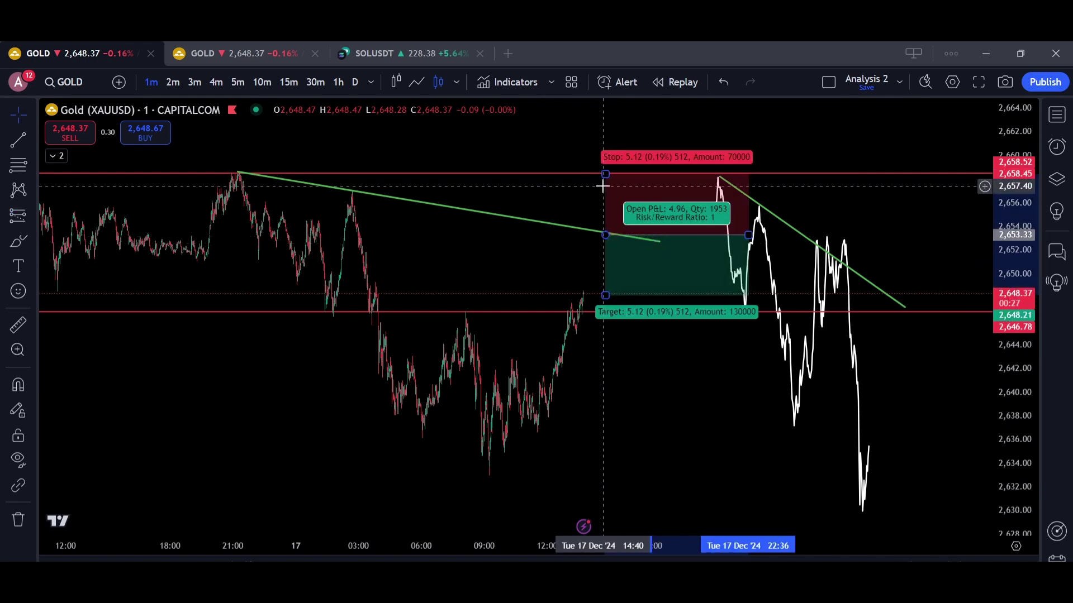
{"action": "mouse_move", "coordinate": [606, 237]}
{"action": "left_mouse_down"}
{"action": "mouse_move", "coordinate": [595, 234]}
{"action": "mouse_move", "coordinate": [606, 226]}
{"action": "left_mouse_up"}
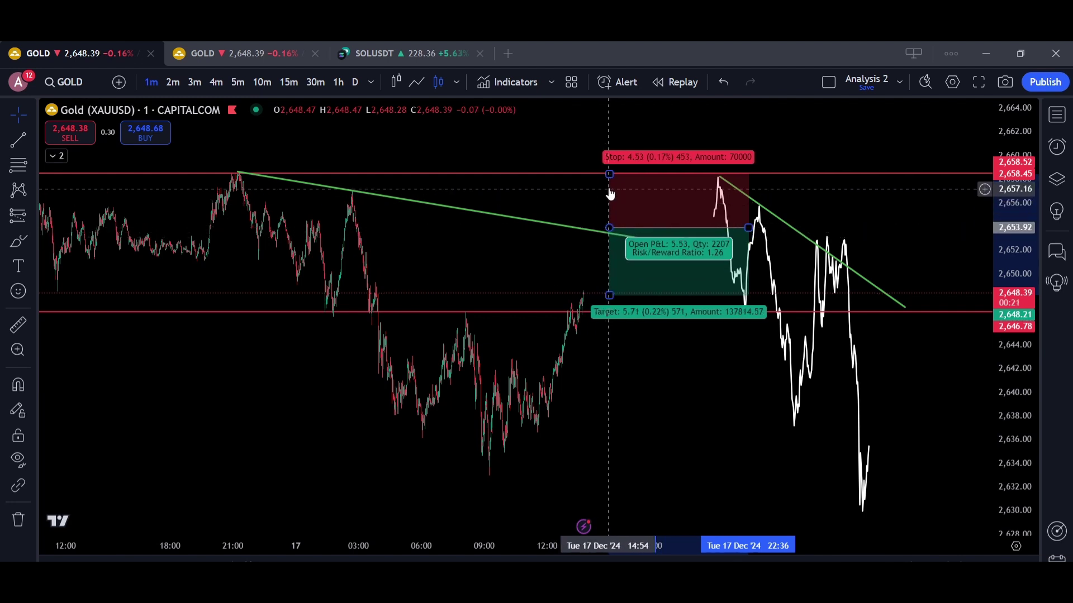
{"action": "left_click_drag", "start_coordinate": [609, 174], "coordinate": [608, 174]}
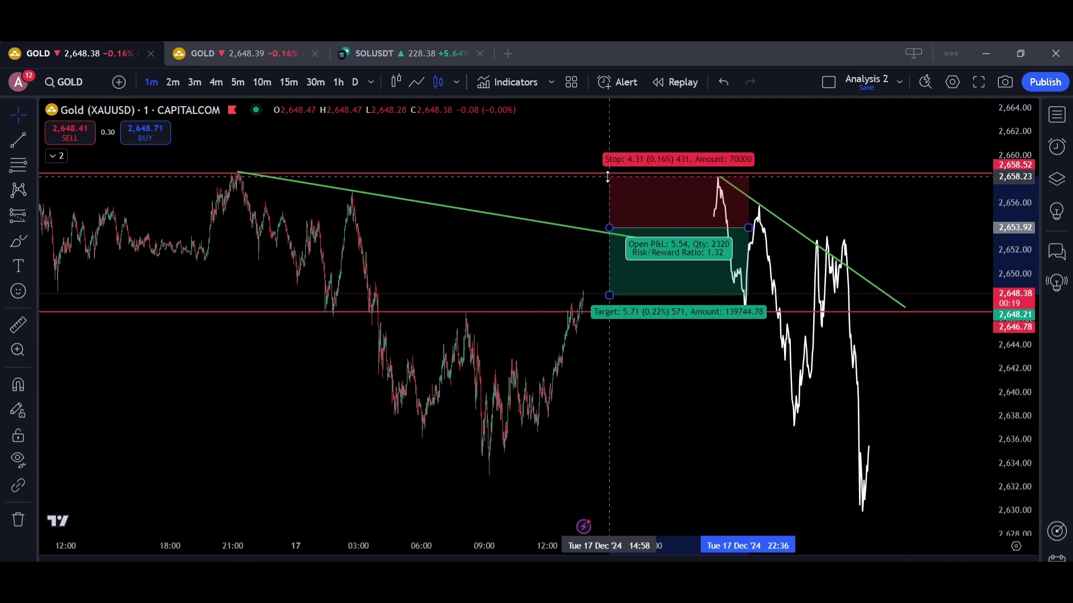
{"action": "left_click_drag", "start_coordinate": [609, 295], "coordinate": [612, 474]}
{"action": "left_click", "coordinate": [762, 461]}
{"action": "left_click", "coordinate": [18, 241]}
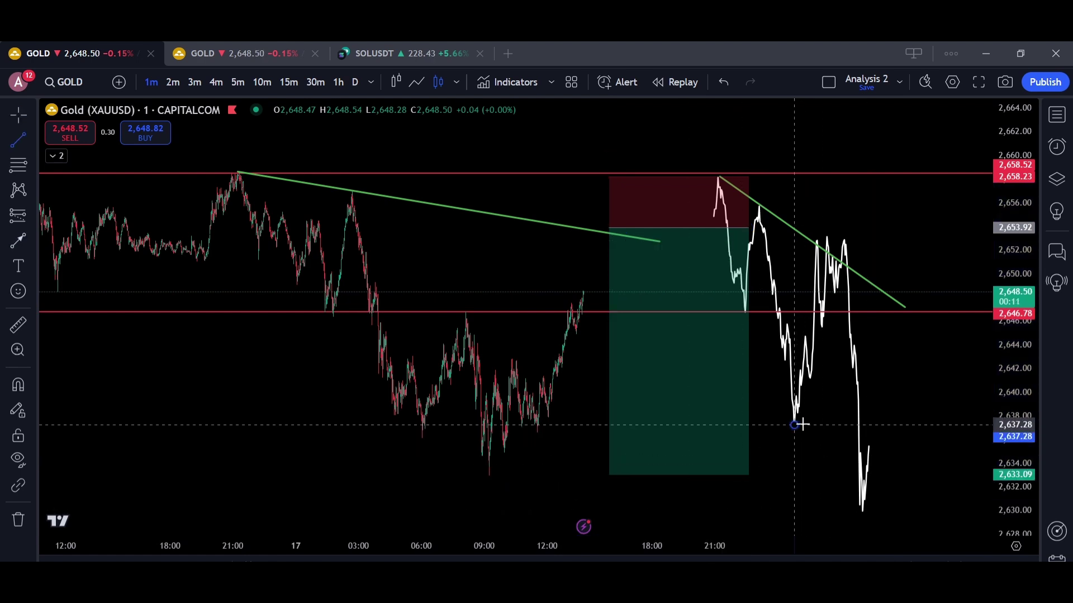
{"action": "left_click", "coordinate": [793, 425]}
{"action": "key", "text": "Escape"}
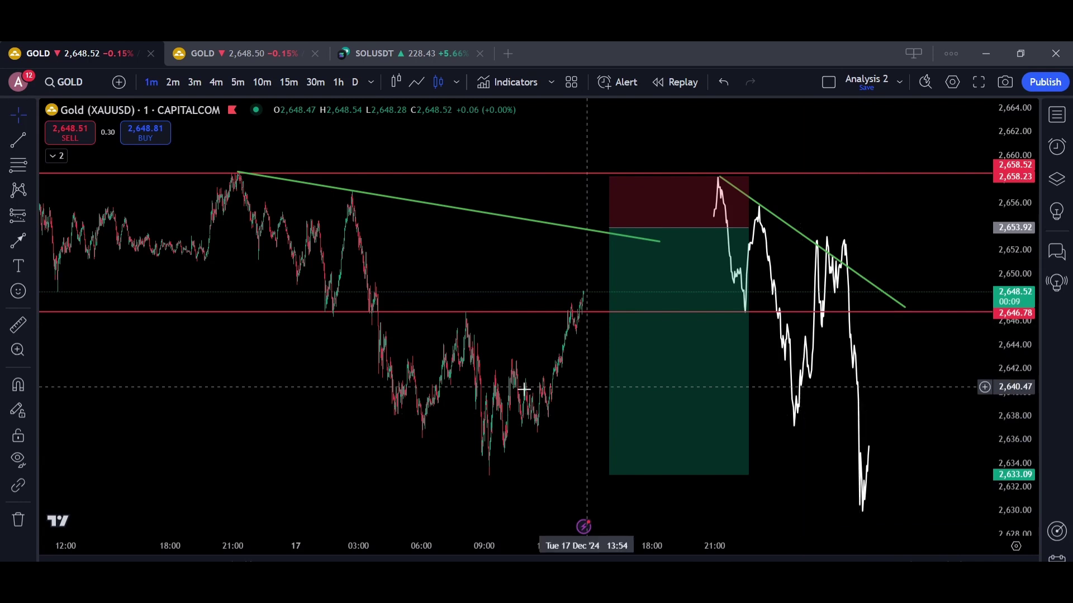
Step: Create a one-time alert for the gold price crossing the long descending trend line, and extend that line further forward in time
{"action": "left_click_drag", "start_coordinate": [555, 381], "coordinate": [519, 394]}
{"action": "left_click", "coordinate": [553, 237]}
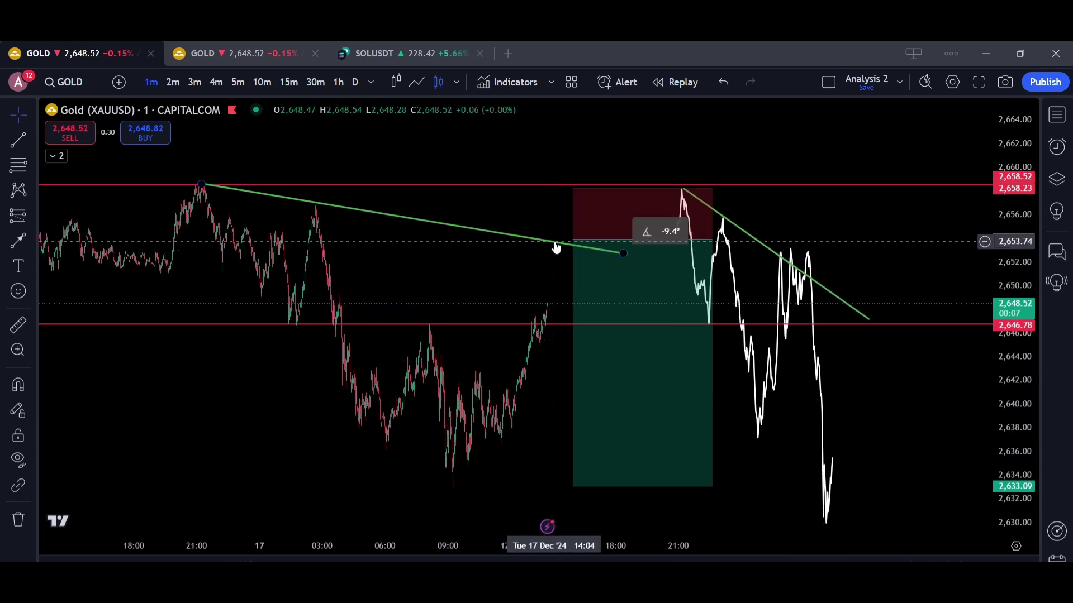
{"action": "key", "text": "alt+a"}
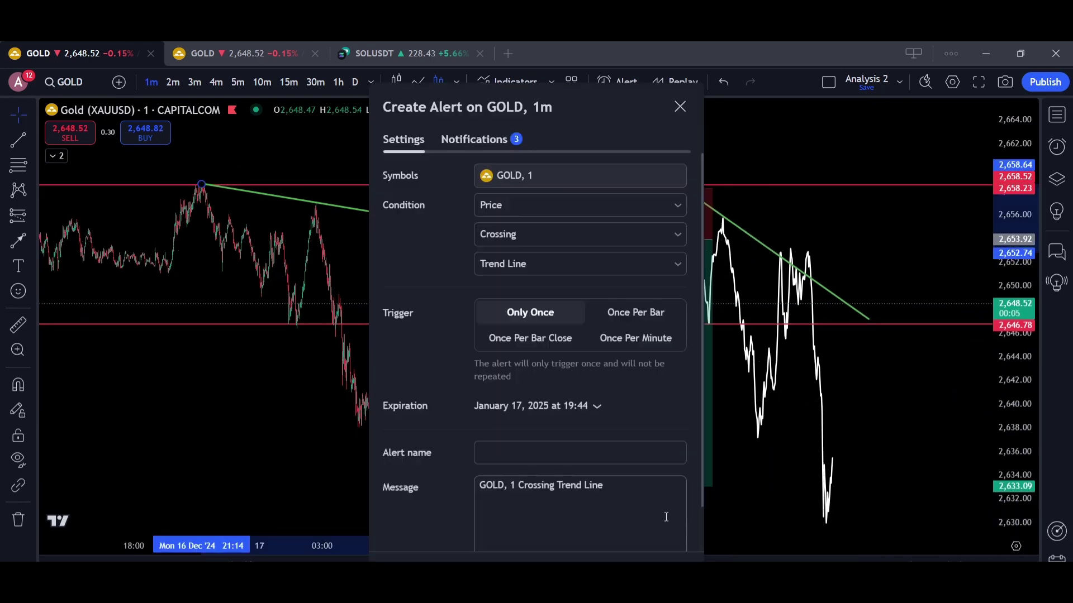
{"action": "key", "text": "Return"}
{"action": "left_click_drag", "start_coordinate": [624, 256], "coordinate": [713, 275]}
{"action": "scroll", "coordinate": [502, 286], "scroll_direction": "right", "scroll_amount": 3}
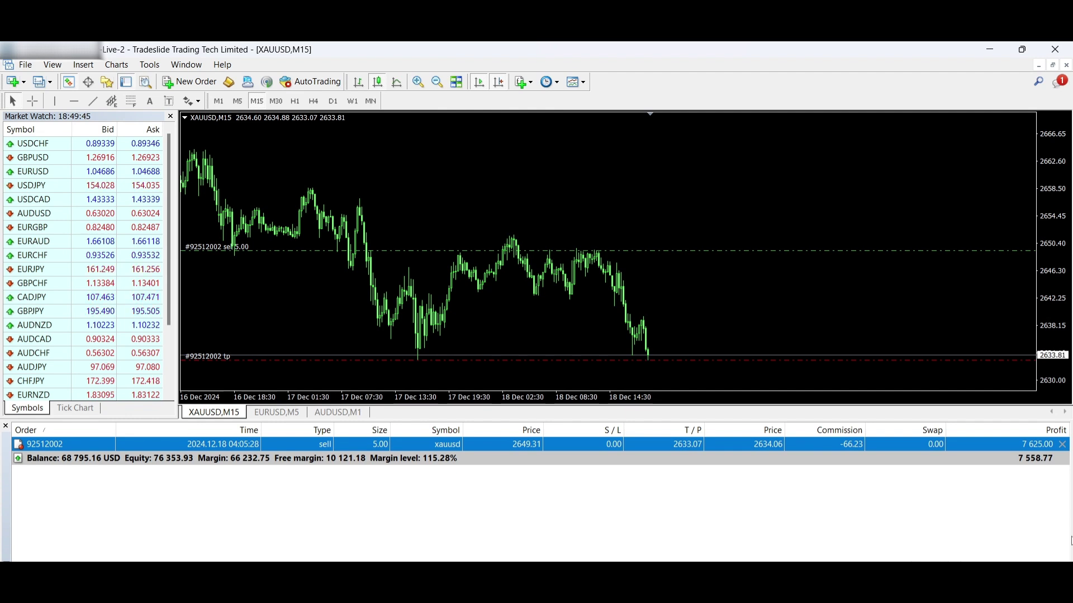
Step: Close the open 5.00-lot XAUUSD sell position in MetaTrader 4
{"action": "left_click", "coordinate": [1062, 444]}
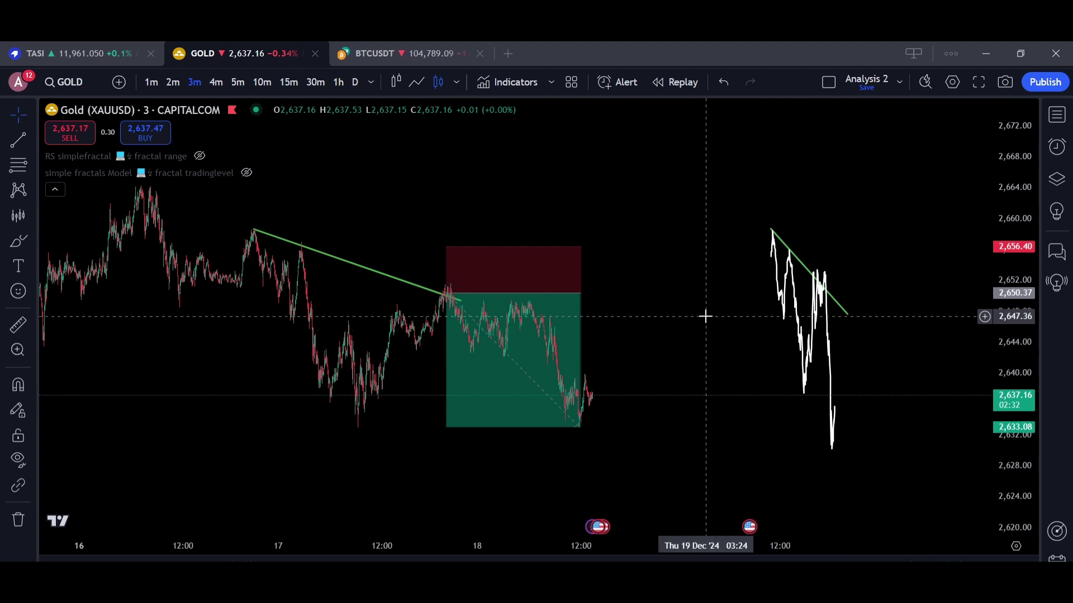
Step: Annotate the short trade's trend line, entry, decline and target low with brush strokes, and circle the copied bars pattern
{"action": "left_click_drag", "start_coordinate": [704, 316], "coordinate": [715, 319]}
{"action": "left_click", "coordinate": [551, 574]}
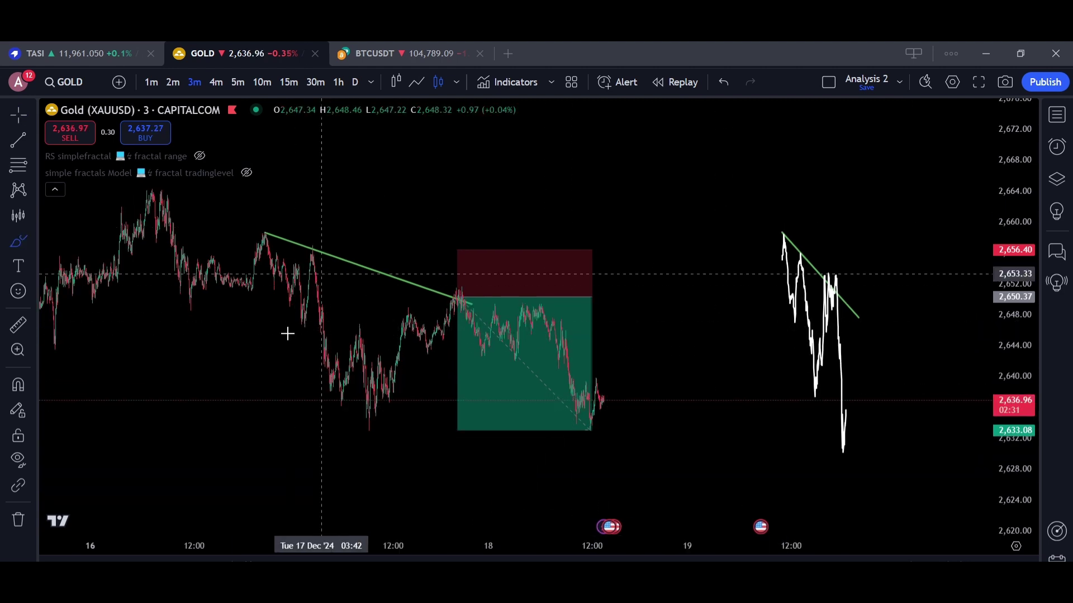
{"action": "mouse_move", "coordinate": [259, 232]}
{"action": "left_mouse_down"}
{"action": "mouse_move", "coordinate": [497, 303]}
{"action": "mouse_move", "coordinate": [481, 290]}
{"action": "mouse_move", "coordinate": [499, 342]}
{"action": "mouse_move", "coordinate": [565, 413]}
{"action": "left_mouse_up"}
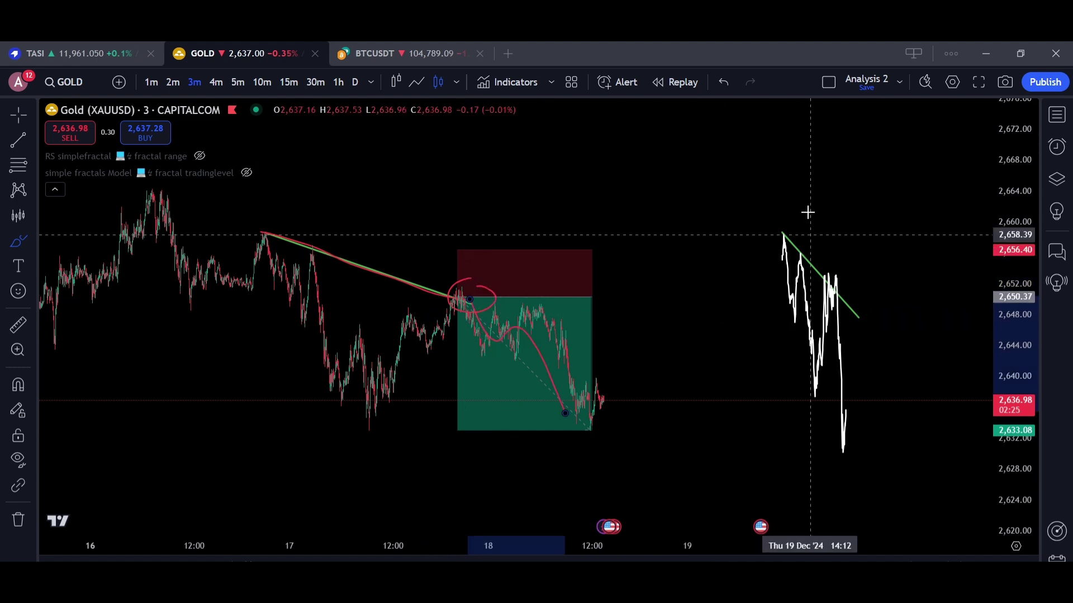
{"action": "left_click_drag", "start_coordinate": [783, 203], "coordinate": [788, 185]}
{"action": "left_click_drag", "start_coordinate": [368, 429], "coordinate": [624, 435]}
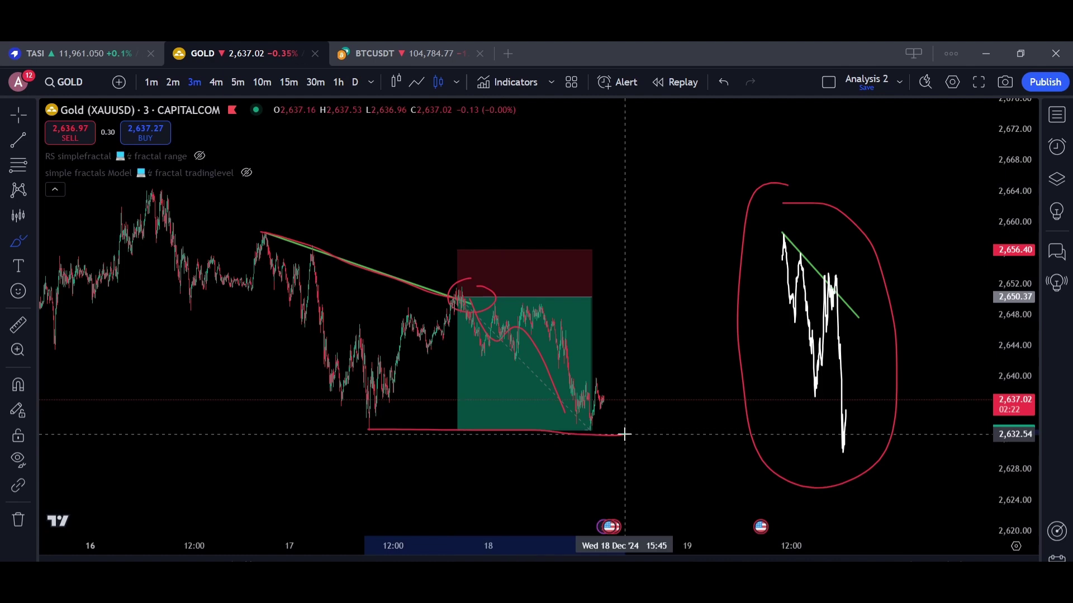